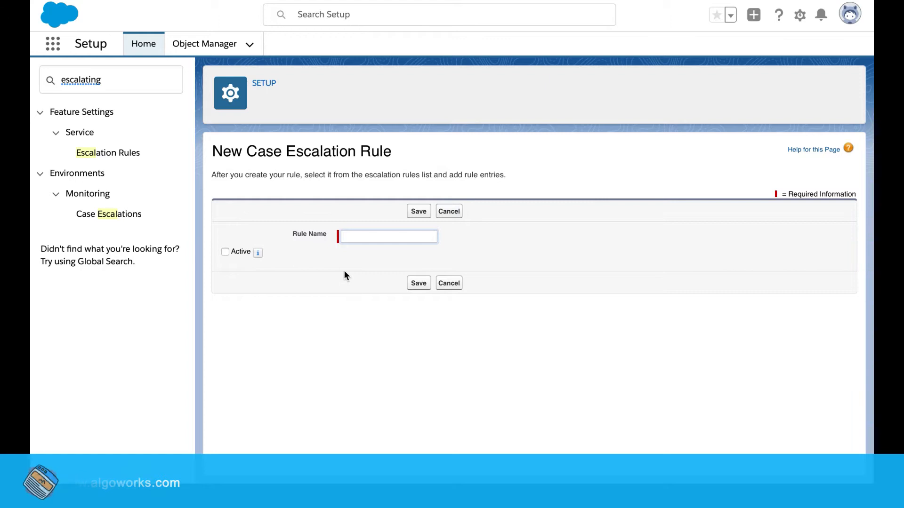
Step: Name the new case escalation rule CustomTestRule, make it active and save it
text(Cust)
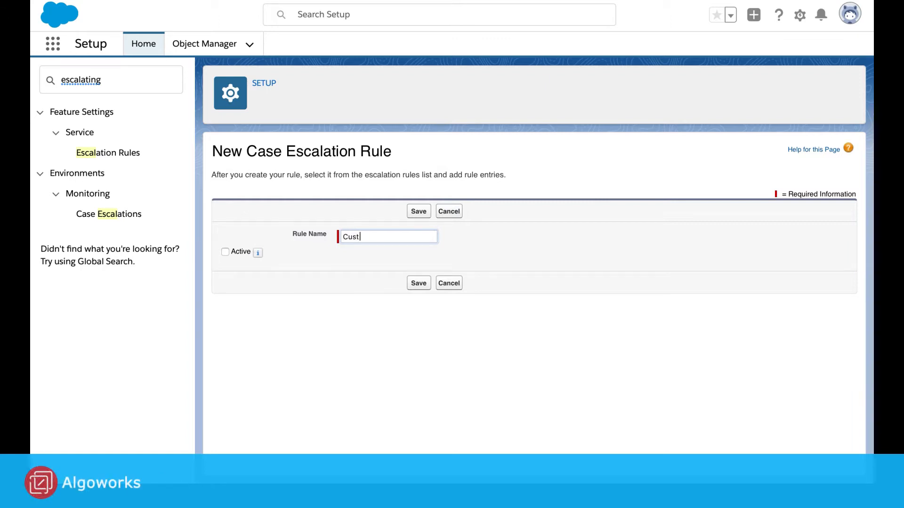
text(omTestRul)
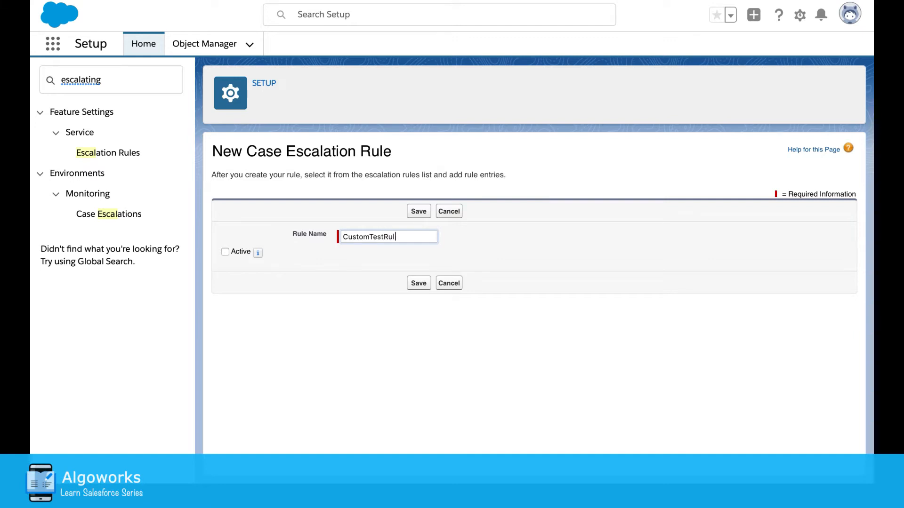
text(e)
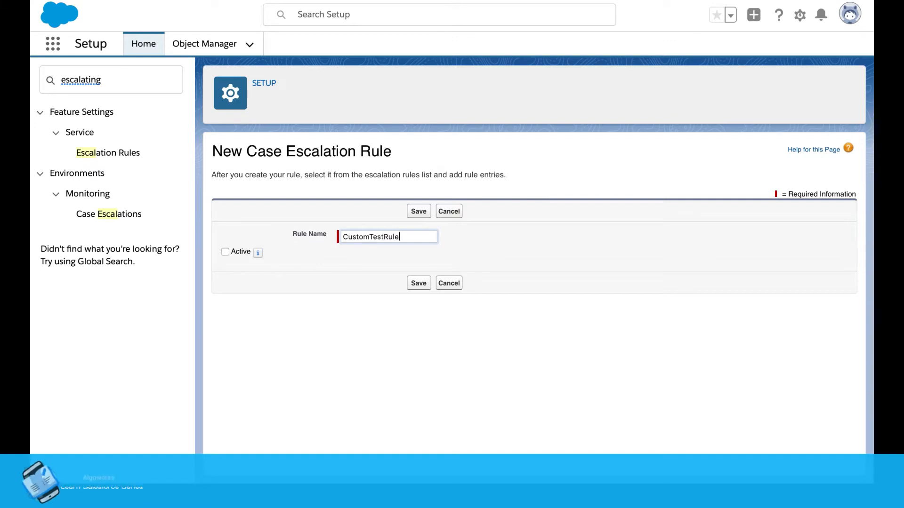
click(226, 253)
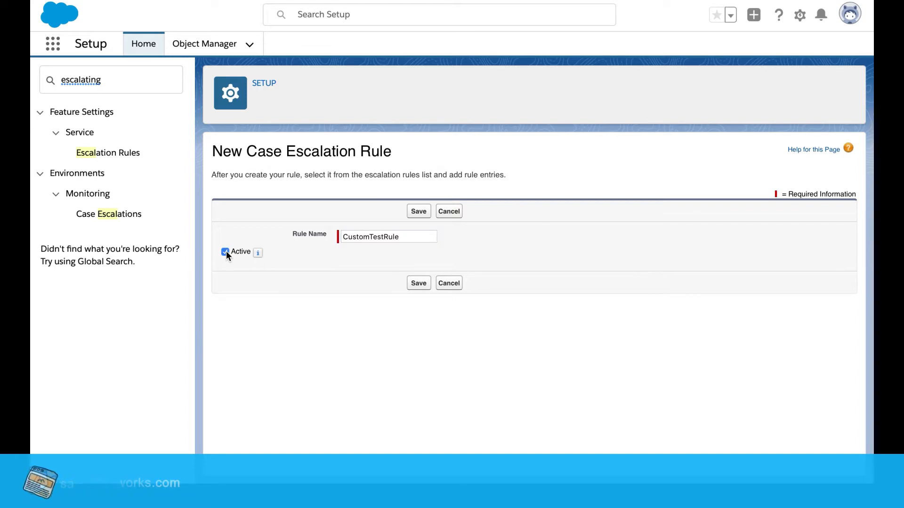
click(412, 284)
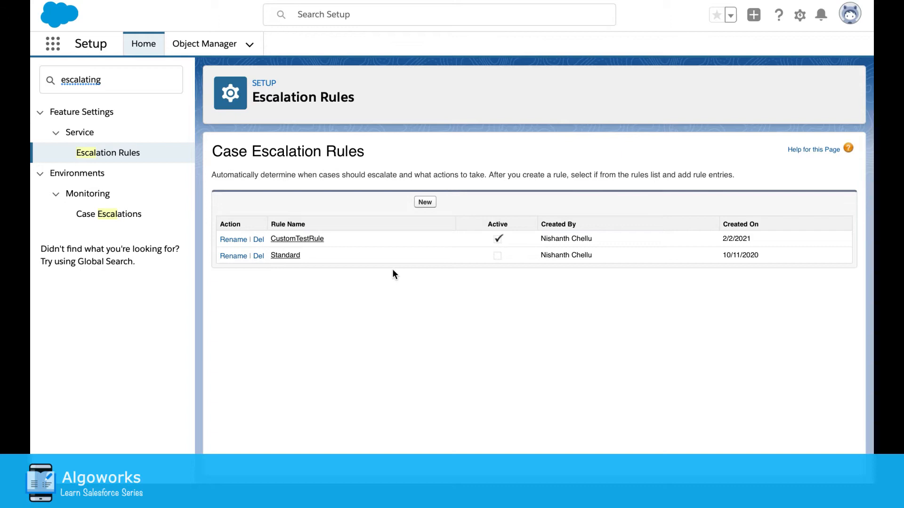
Step: Open CustomTestRule and start a new rule entry with sort order 1
click(304, 240)
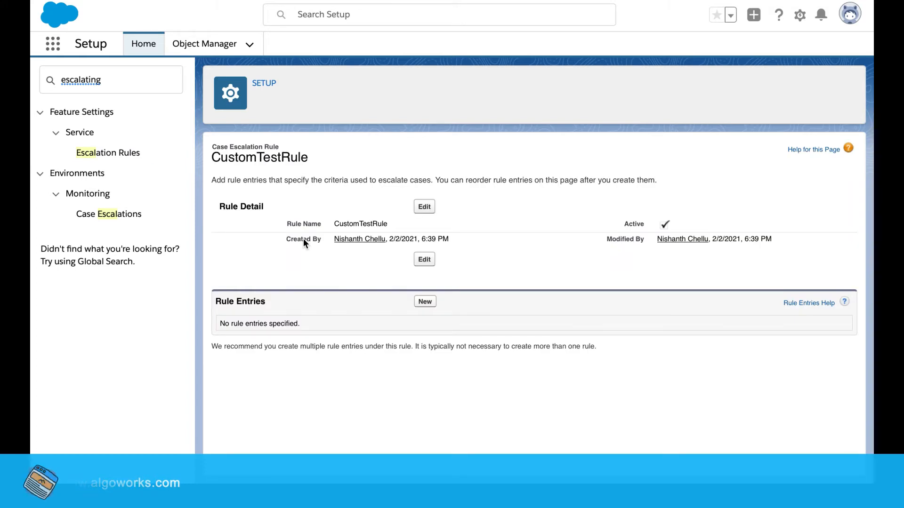
click(426, 302)
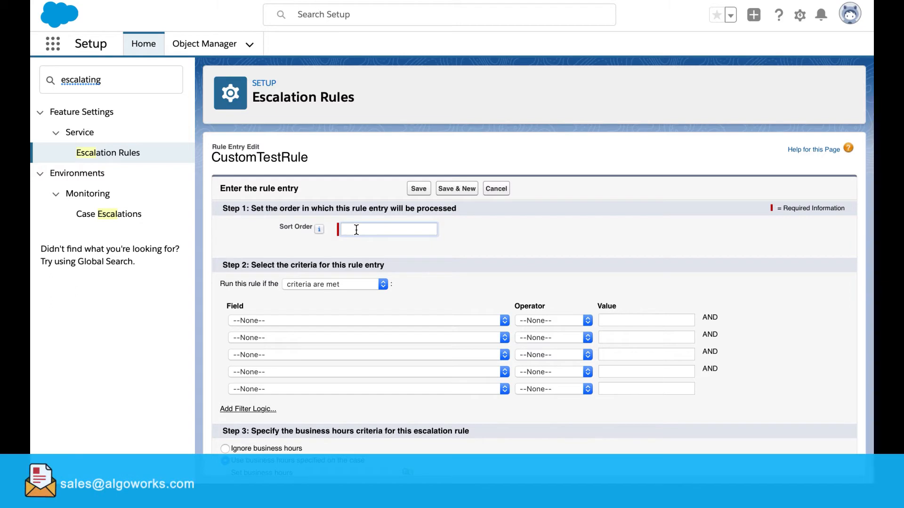
click(356, 230)
text(1)
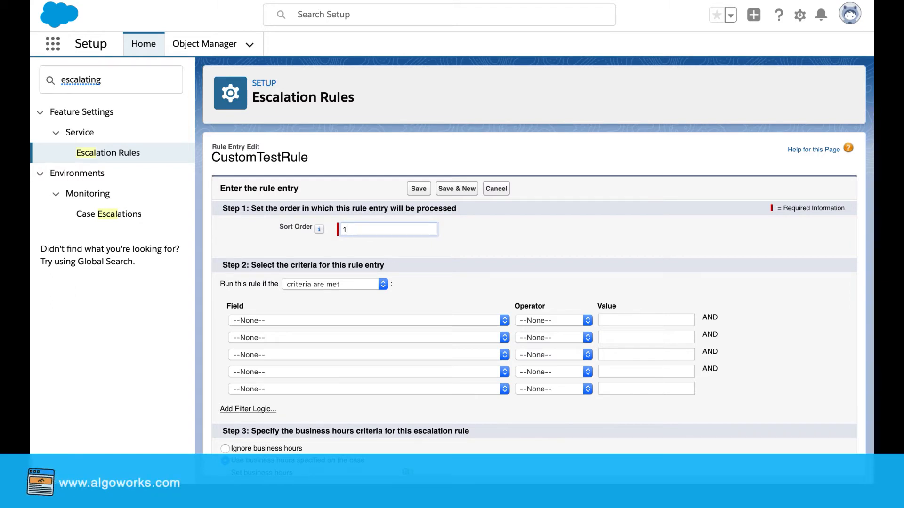
click(381, 310)
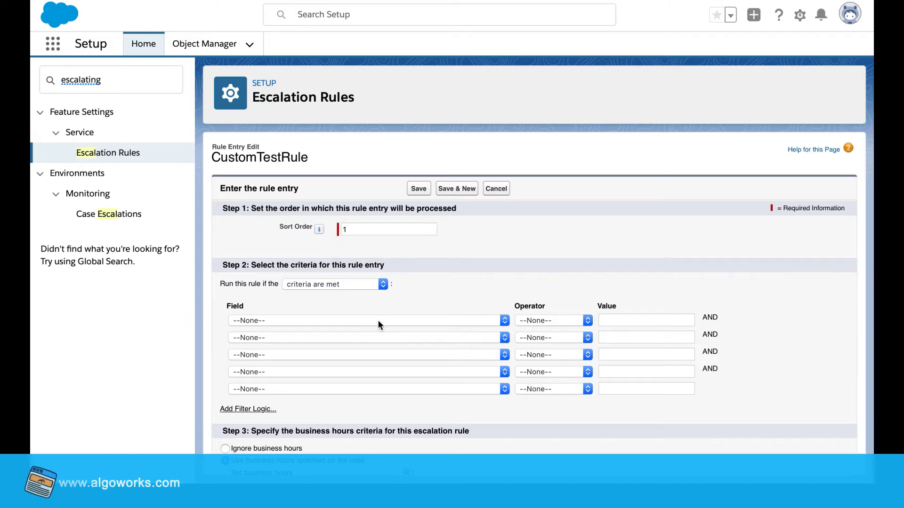
Step: Set the rule entry's first criterion to Case: Closed not equal to True
click(377, 320)
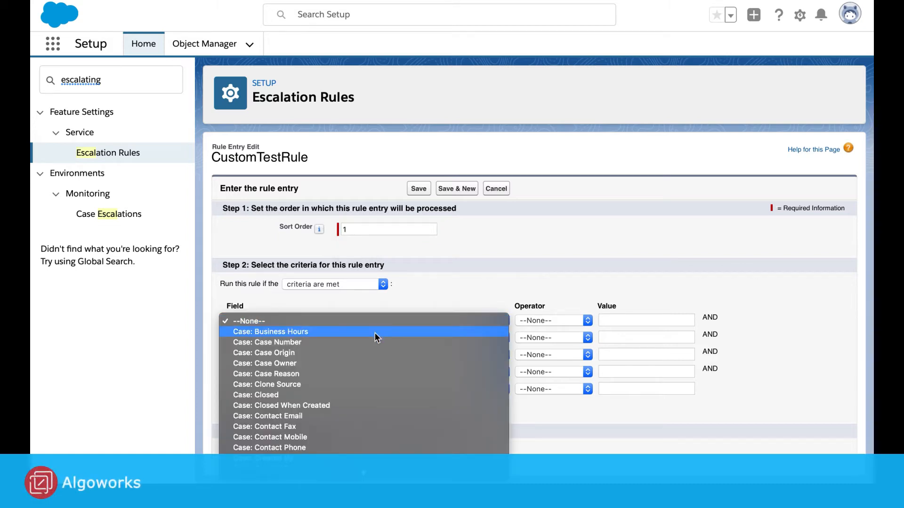
click(370, 395)
click(547, 321)
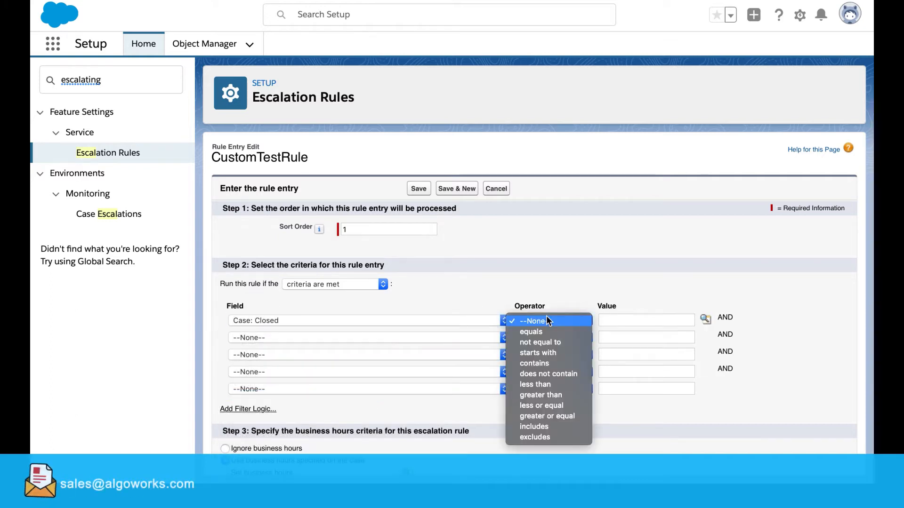
click(552, 343)
click(612, 321)
text(True)
key(BackSpace)
key(BackSpace)
text(rue)
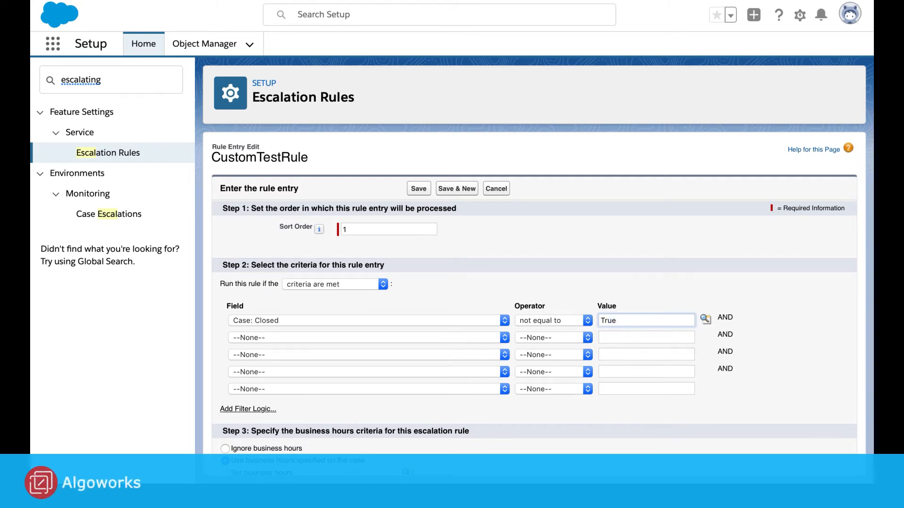
click(480, 407)
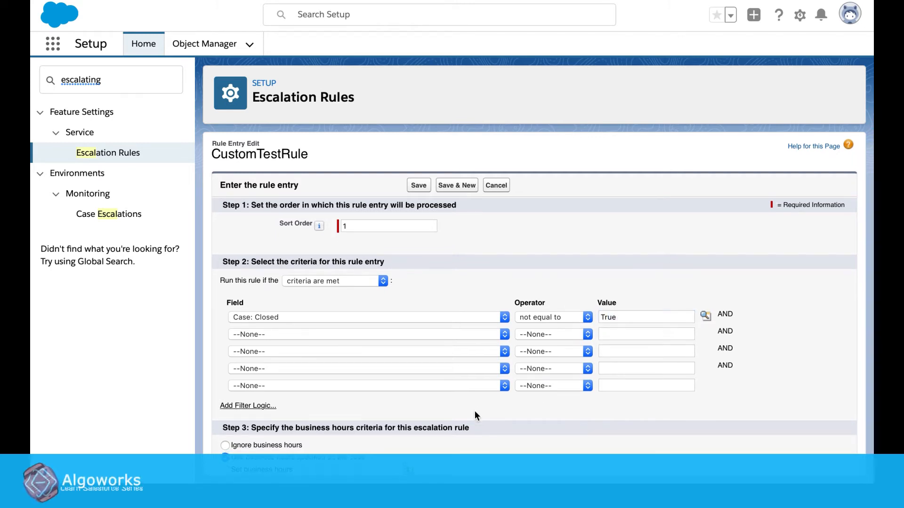
Step: Base the entry's escalation times on the last modification time and save the rule entry
scroll(474, 411, down, 5)
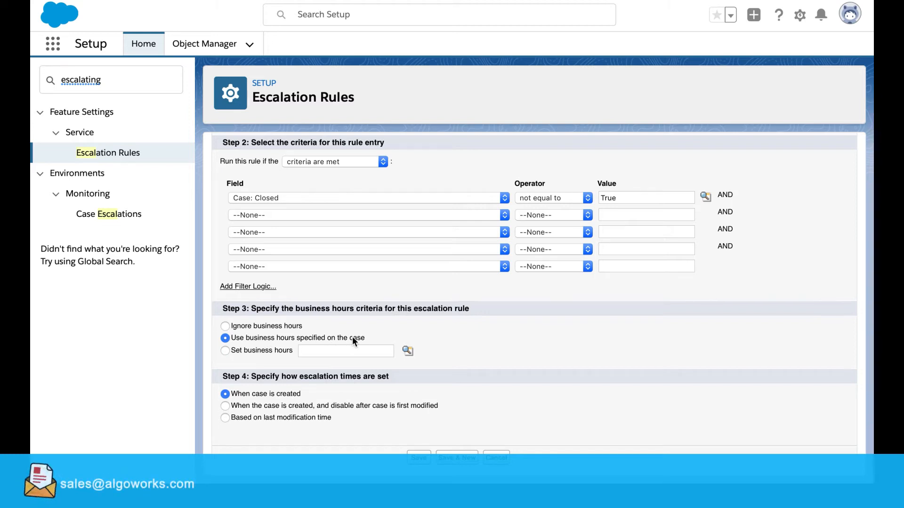
click(225, 418)
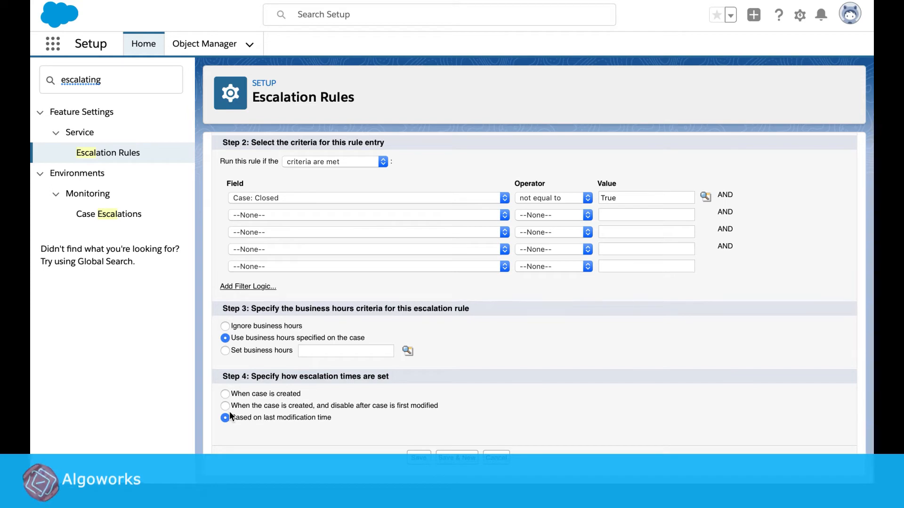
click(413, 461)
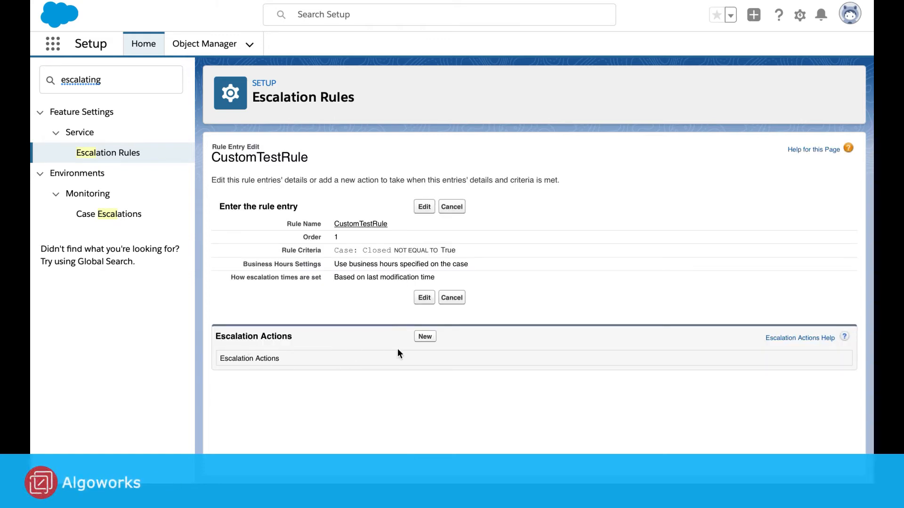
Step: Add an escalation action with an age over 5 hours and 0 minutes that auto-reassigns cases to the user Algo Admin
click(425, 337)
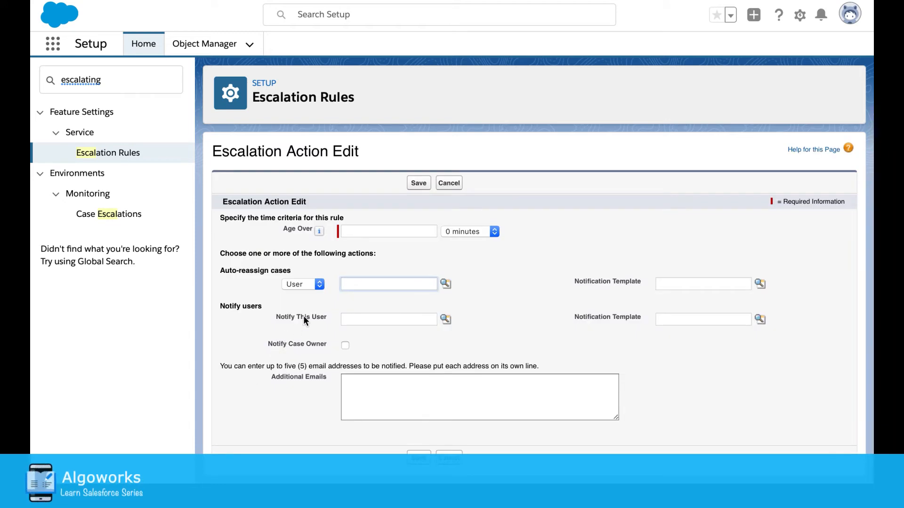
click(353, 235)
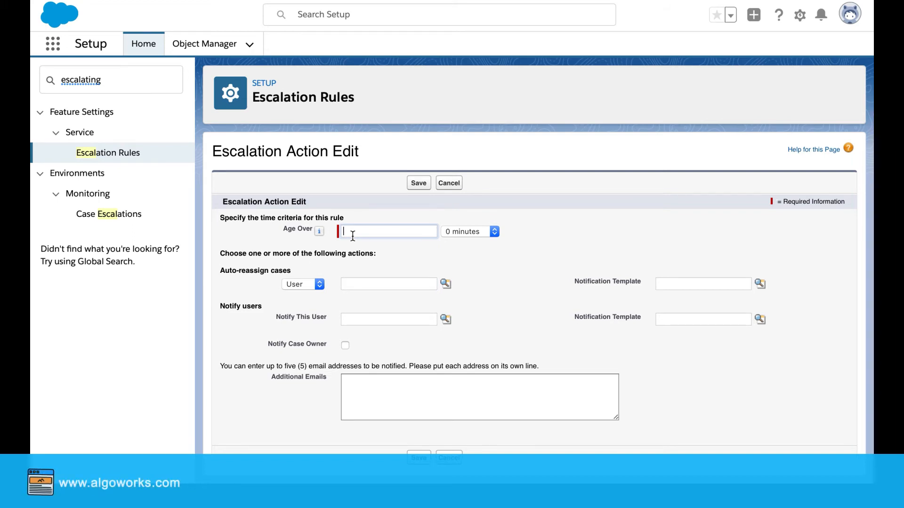
text(1)
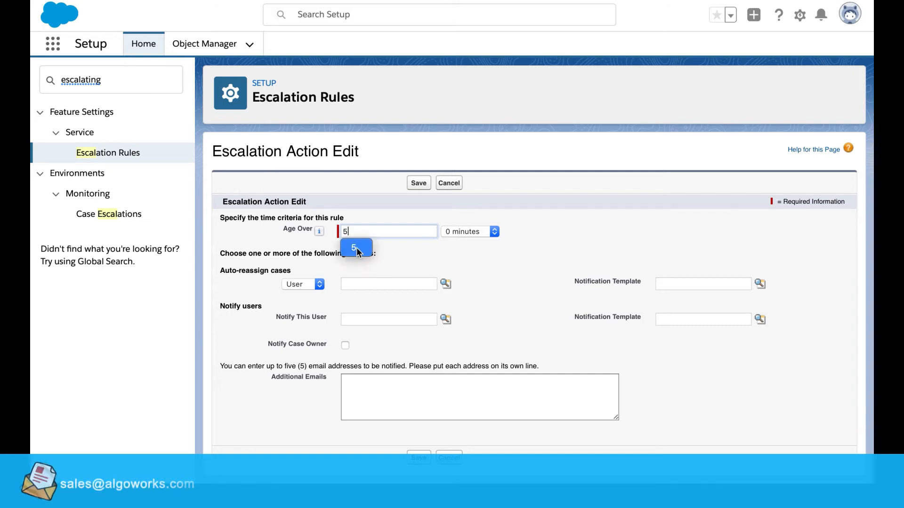
click(357, 248)
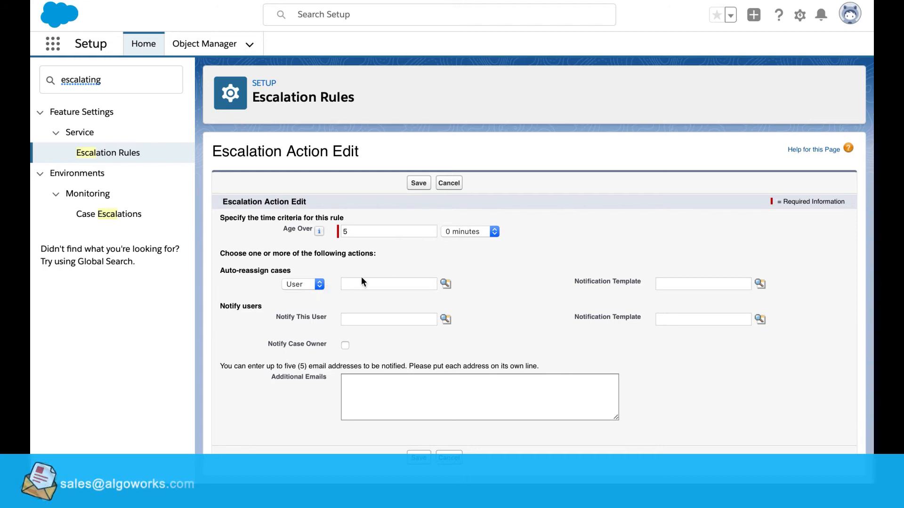
click(446, 283)
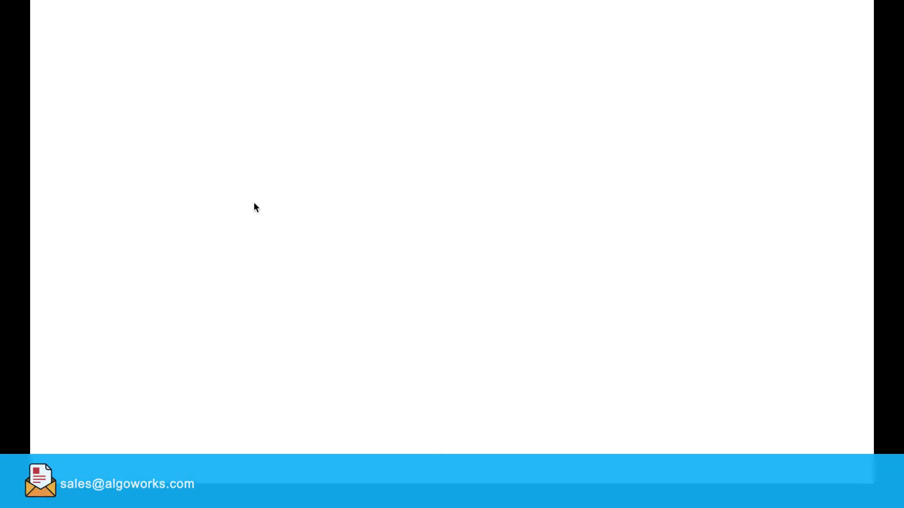
click(71, 128)
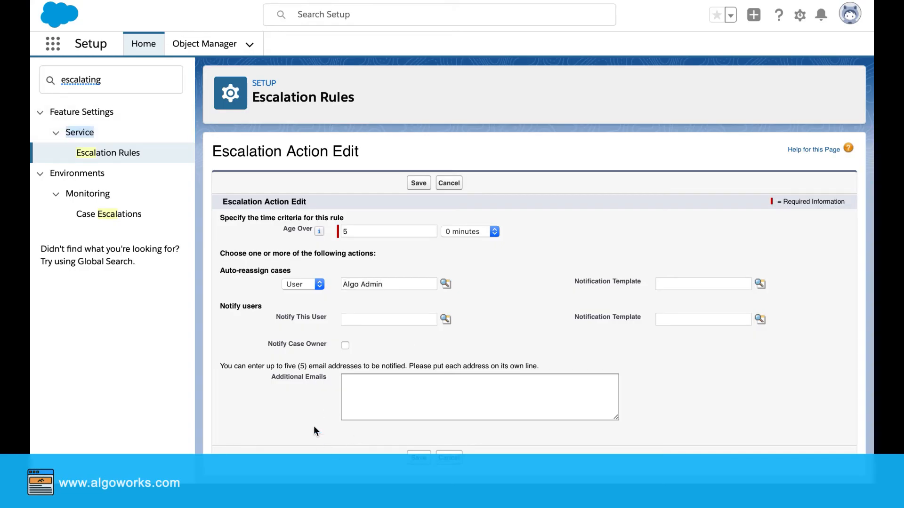
click(416, 461)
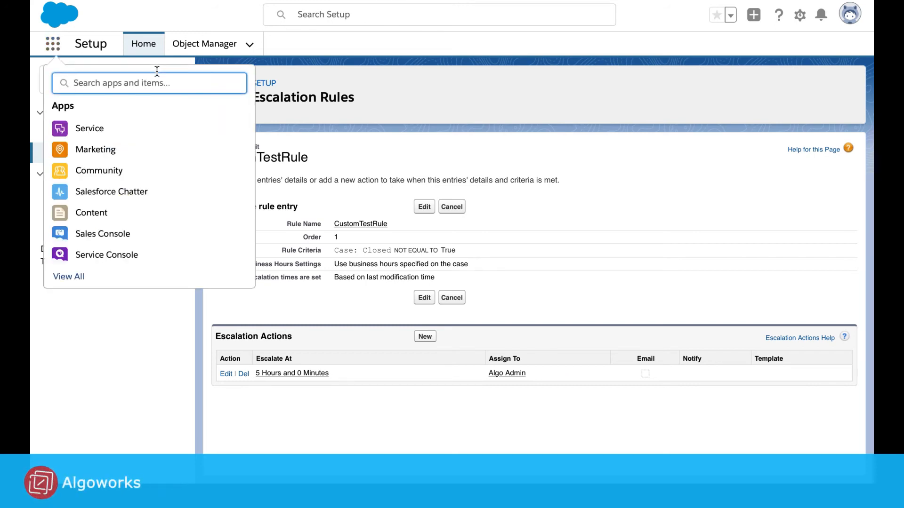
Step: Find the Cases item by searching for "case", open it and start a new case
text(case)
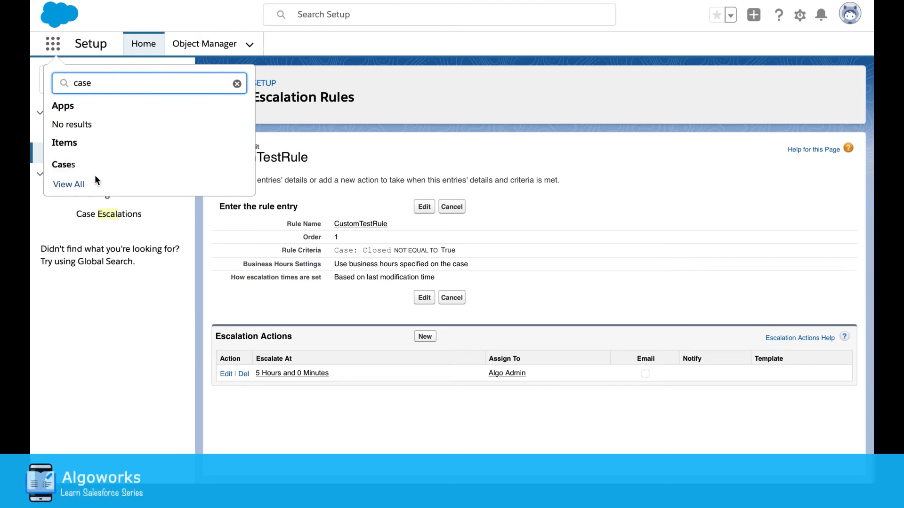
click(90, 163)
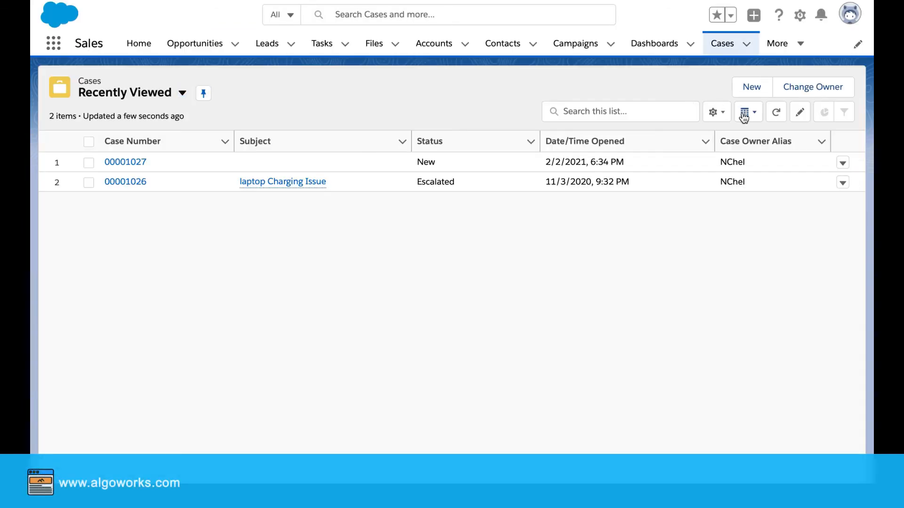
click(753, 91)
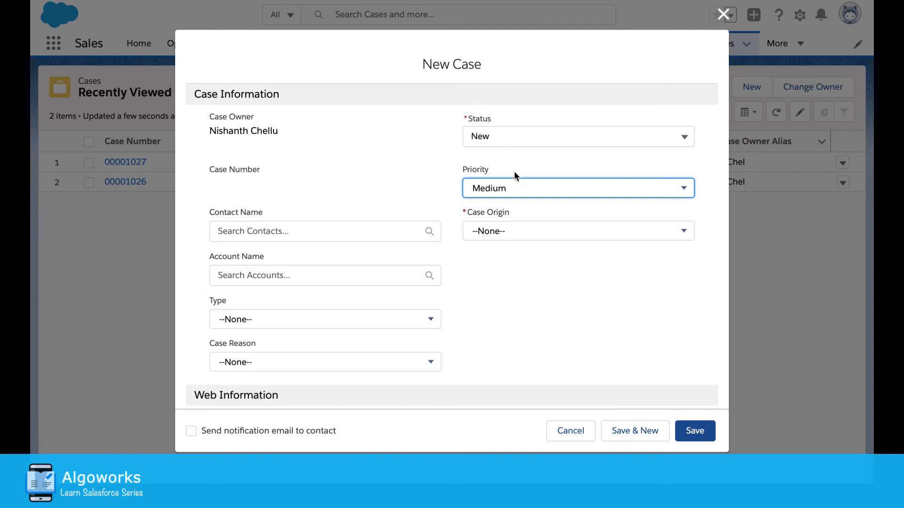
Step: Set the new case's priority to High and its origin to Phone, and save the case
click(516, 199)
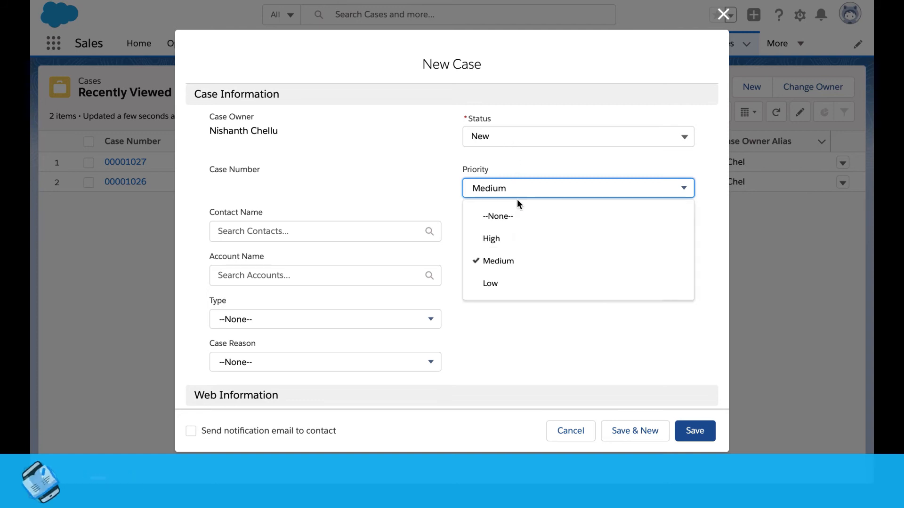
click(516, 248)
click(514, 230)
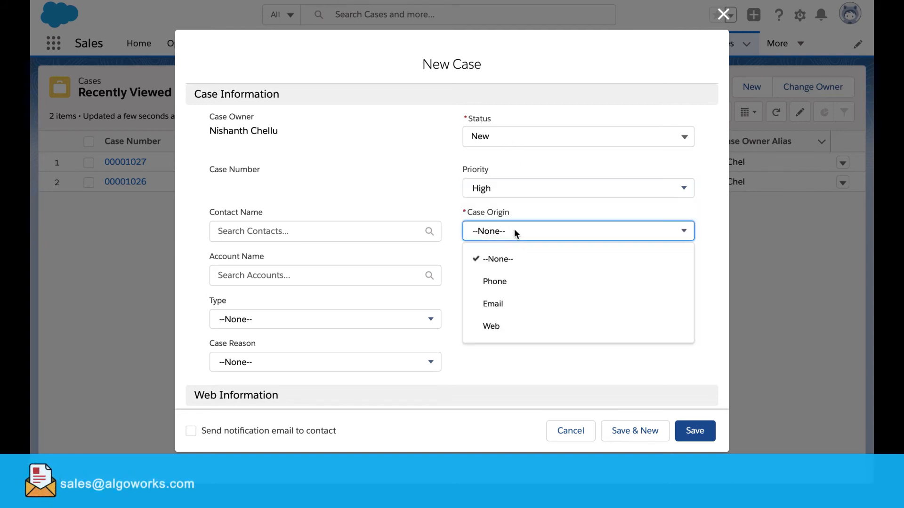
click(514, 282)
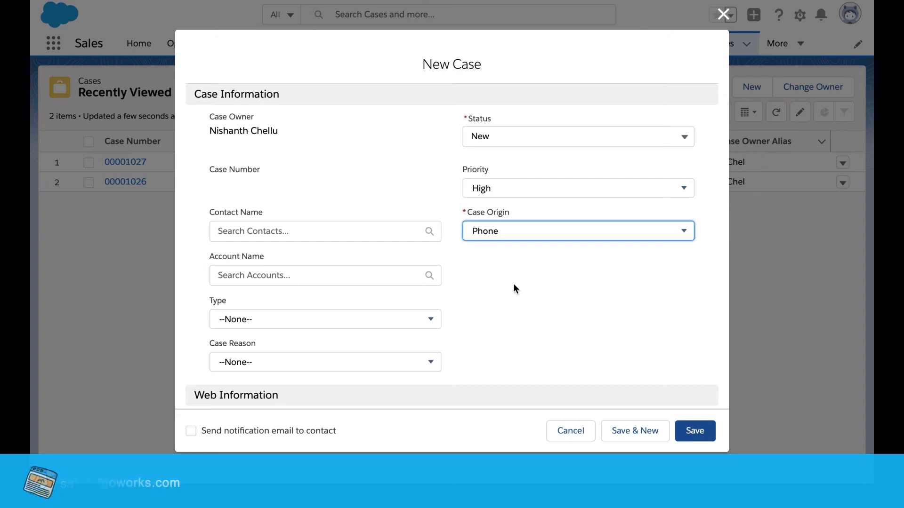
scroll(350, 376, down, 1)
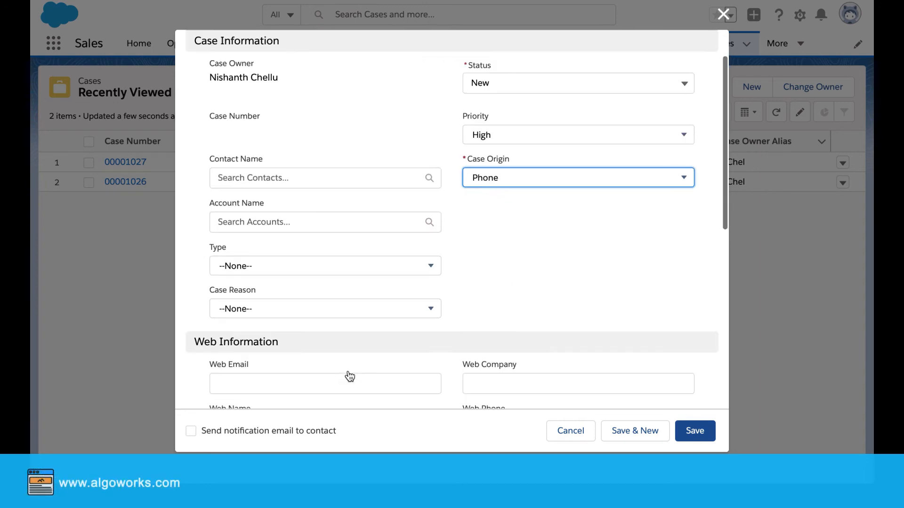
scroll(350, 376, down, 6)
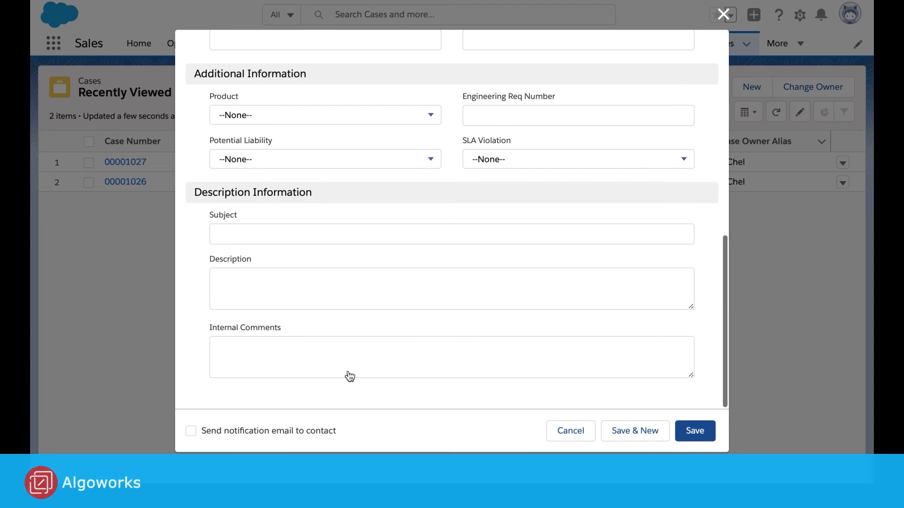
scroll(350, 376, up, 8)
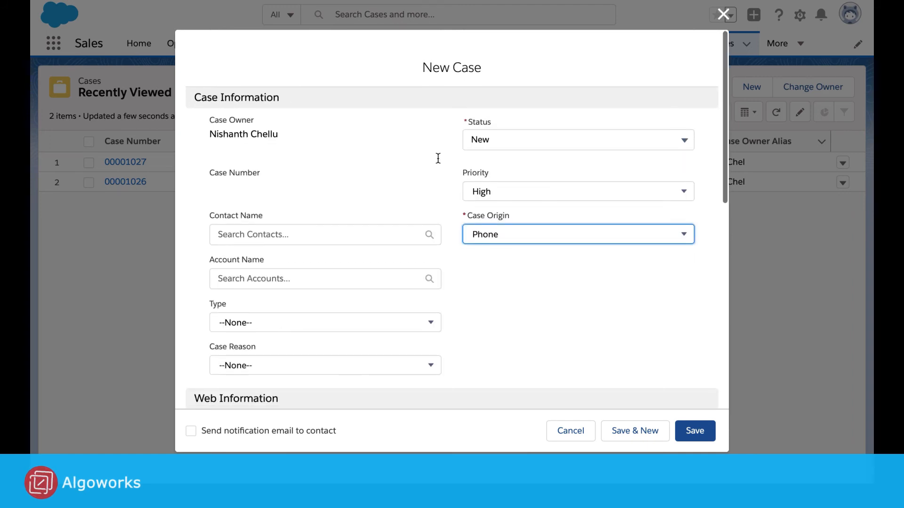
click(696, 434)
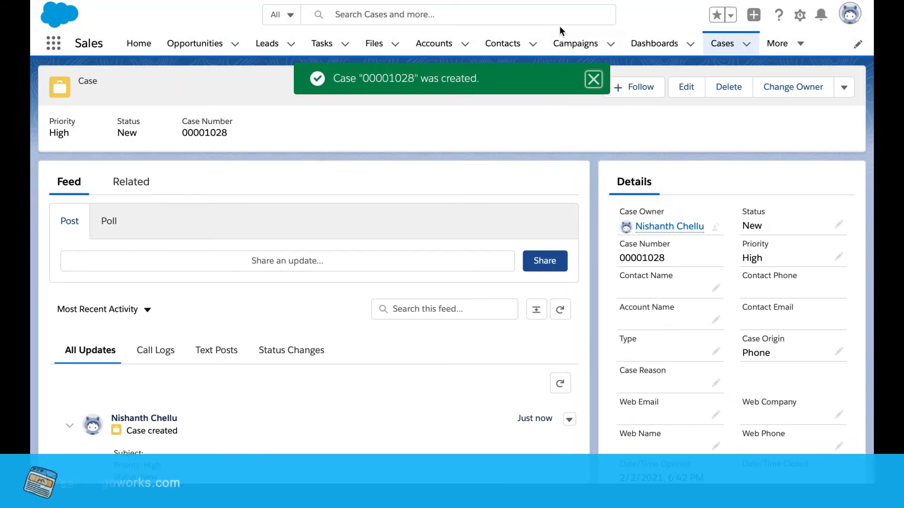
Step: Open Setup, find the Case Escalations monitoring page by searching for "case es", and open it
click(800, 19)
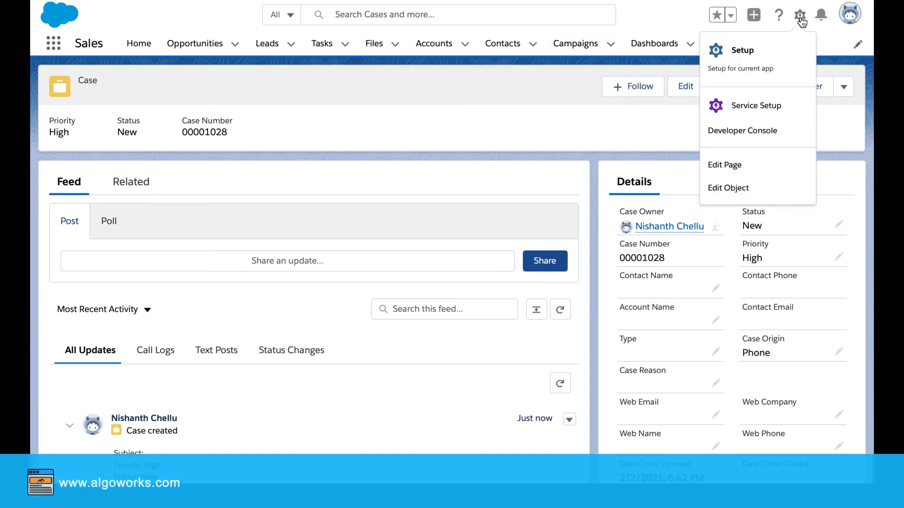
click(743, 62)
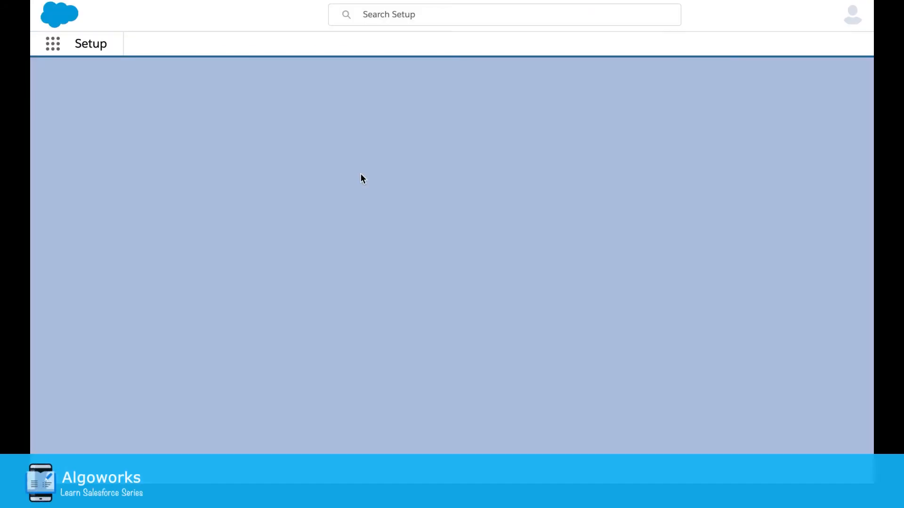
click(136, 85)
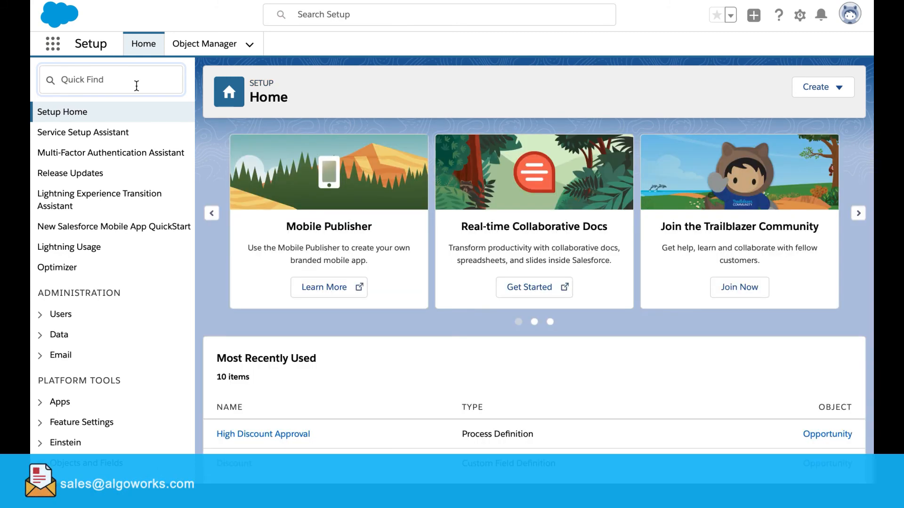
text(case es)
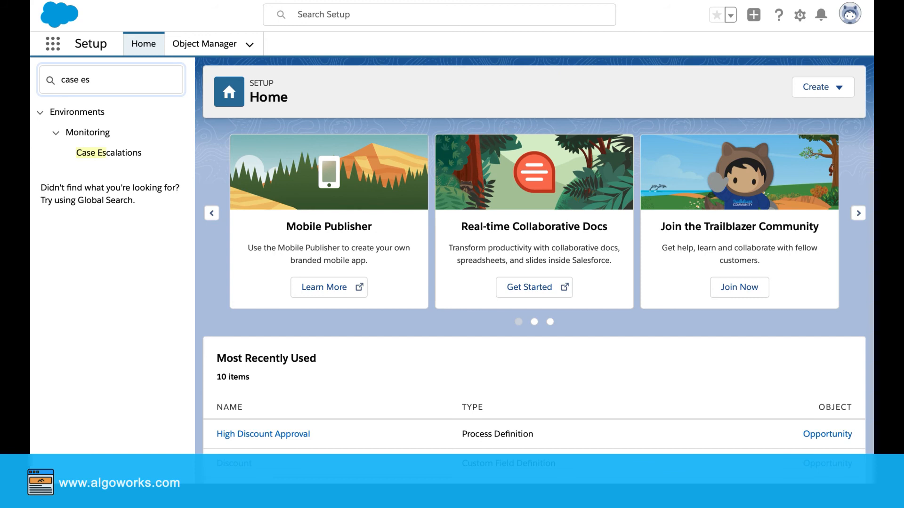
click(95, 157)
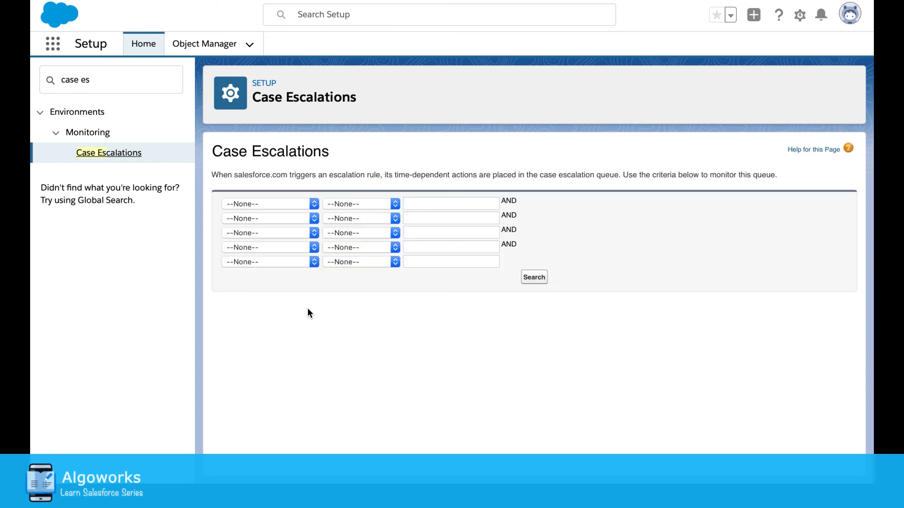
Step: Search the case escalation queue with Case To Escalate as the first filter field and no operator or value
click(313, 205)
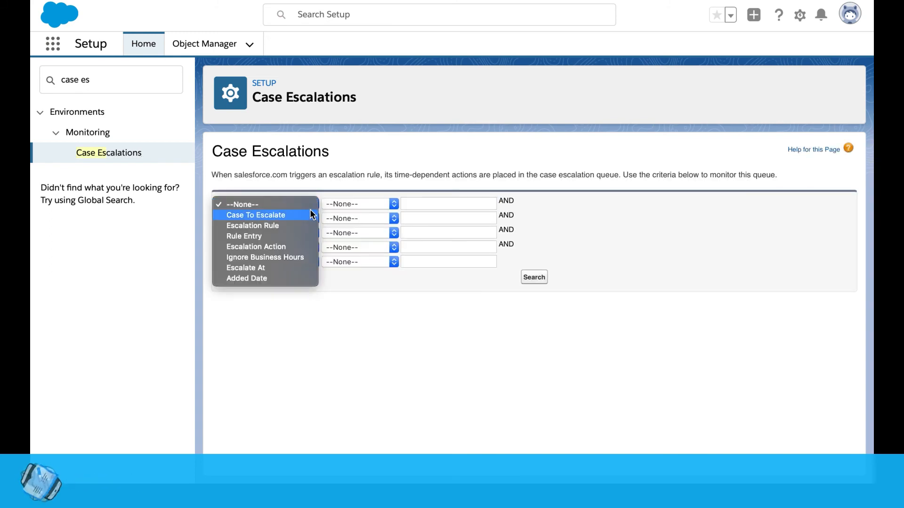
click(311, 217)
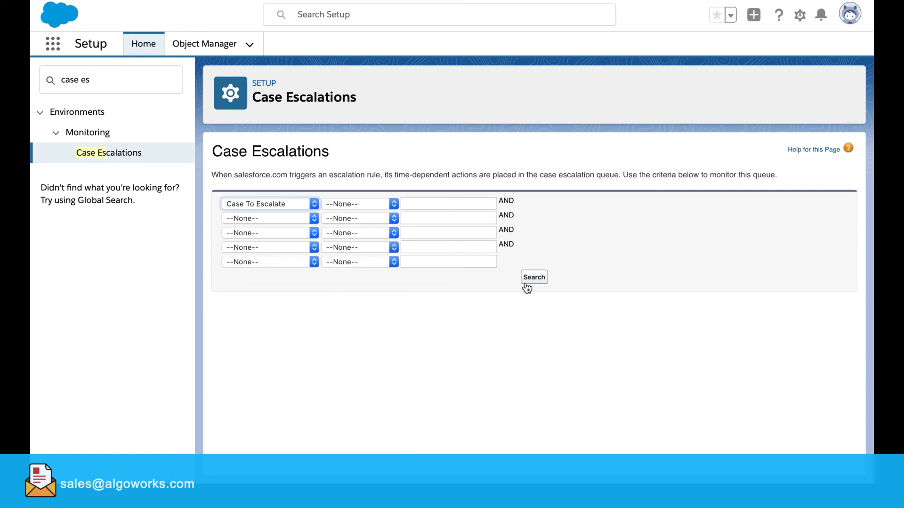
click(534, 277)
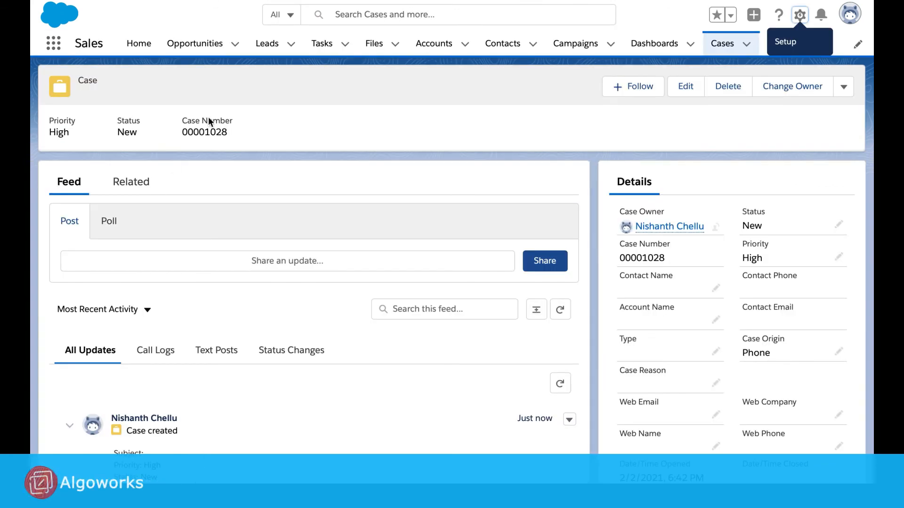
Step: Compare the case number on the new case's record with the queued escalation's case, and return to the Setup home page
drag(181, 132, 237, 132)
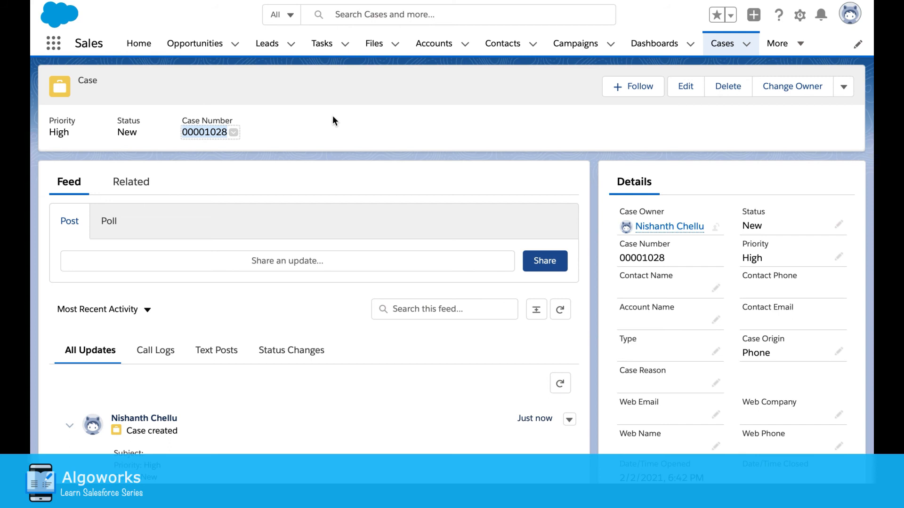
click(655, 0)
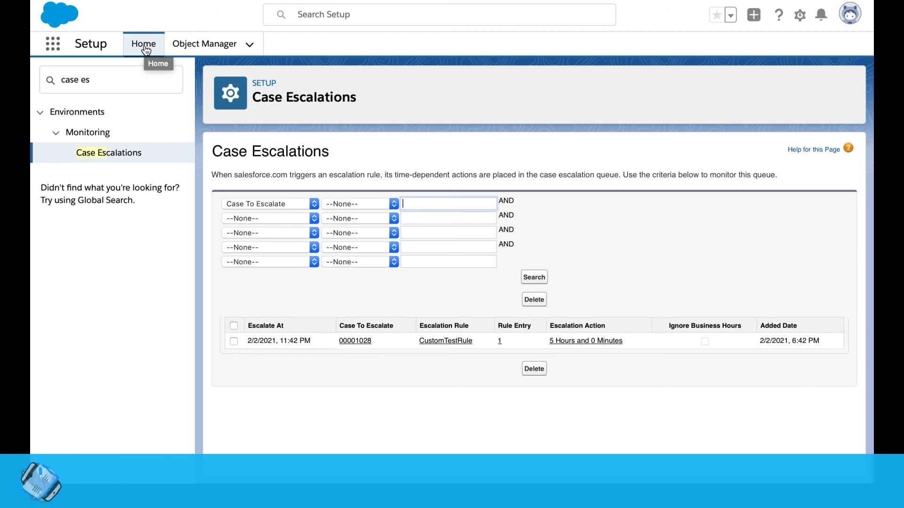
click(152, 47)
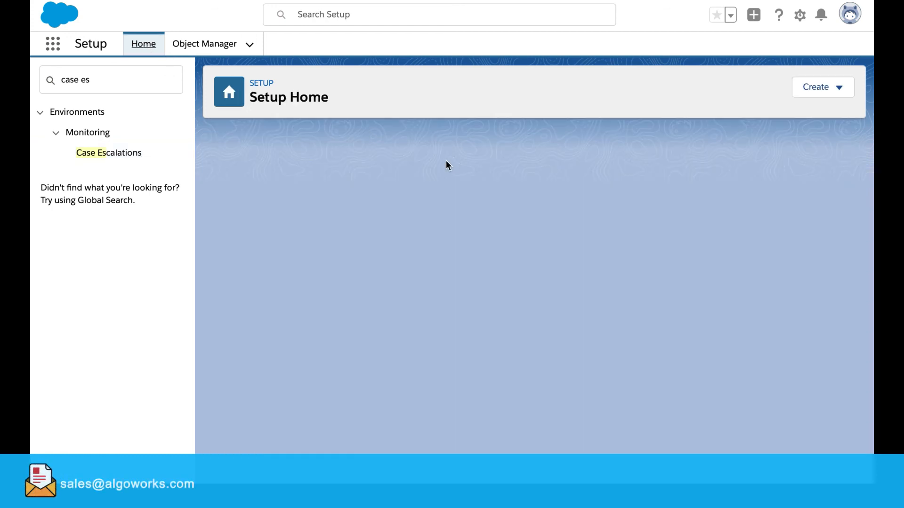